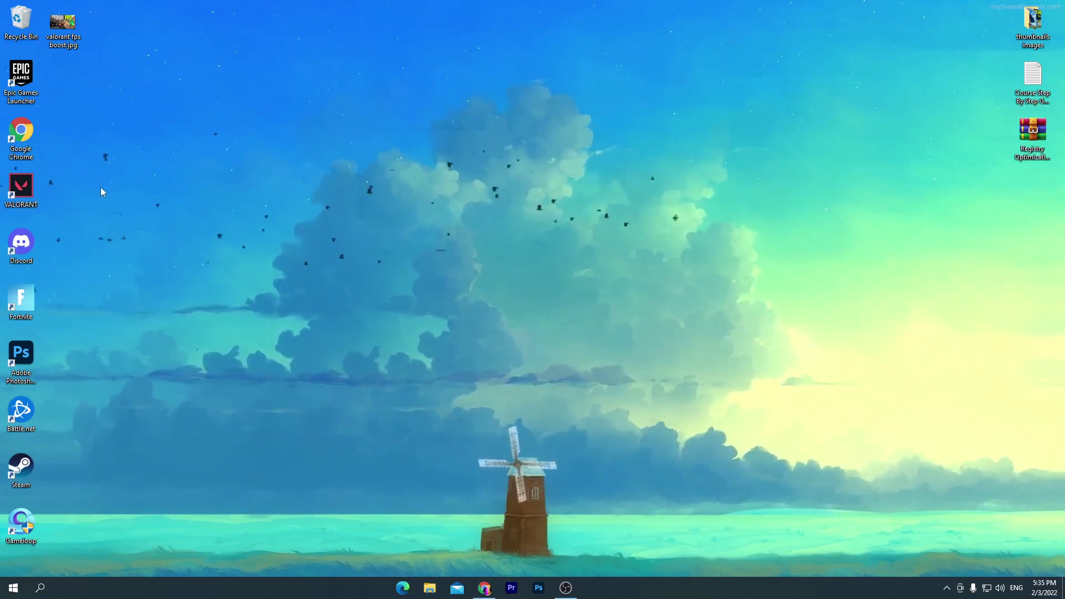
Open the VALORANT shortcut's location, go up to Riot Games, then into VALORANT\live
{"action": "right_click", "coordinate": [23, 188]}
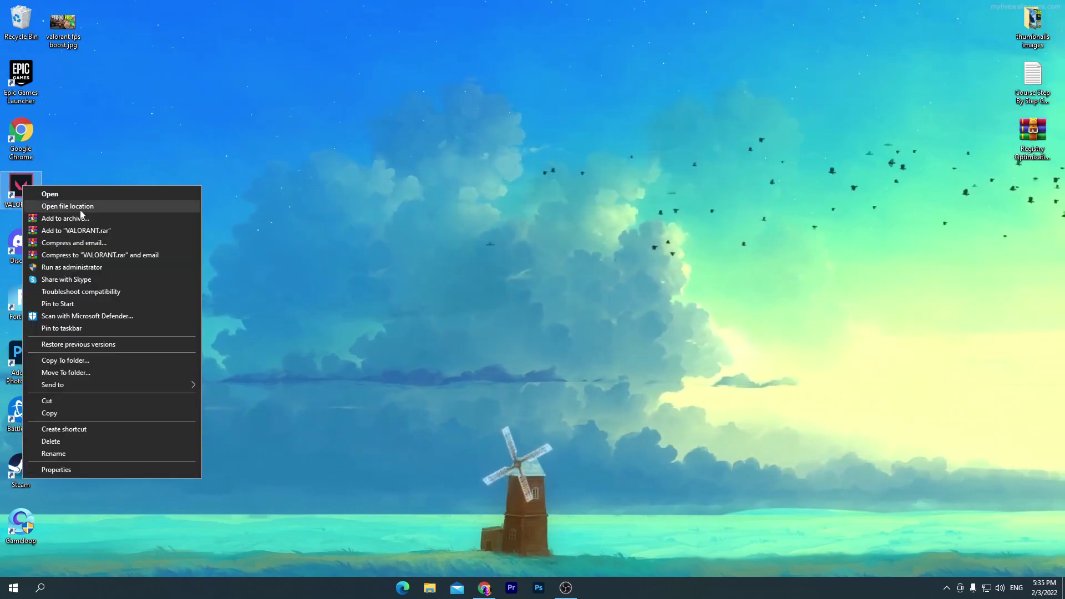
{"action": "left_click", "coordinate": [61, 207]}
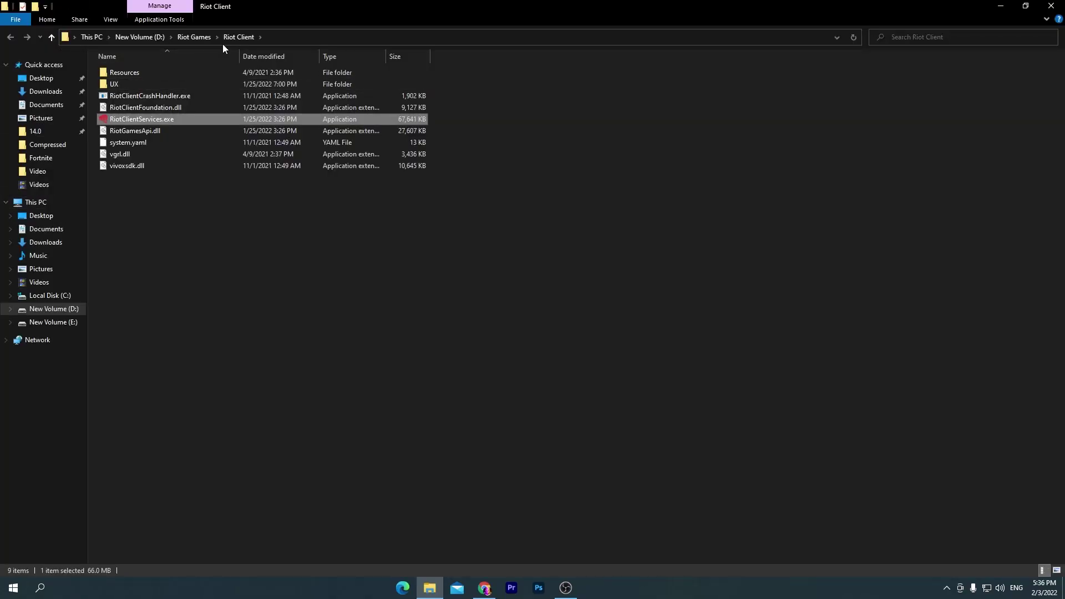
{"action": "left_click", "coordinate": [190, 38]}
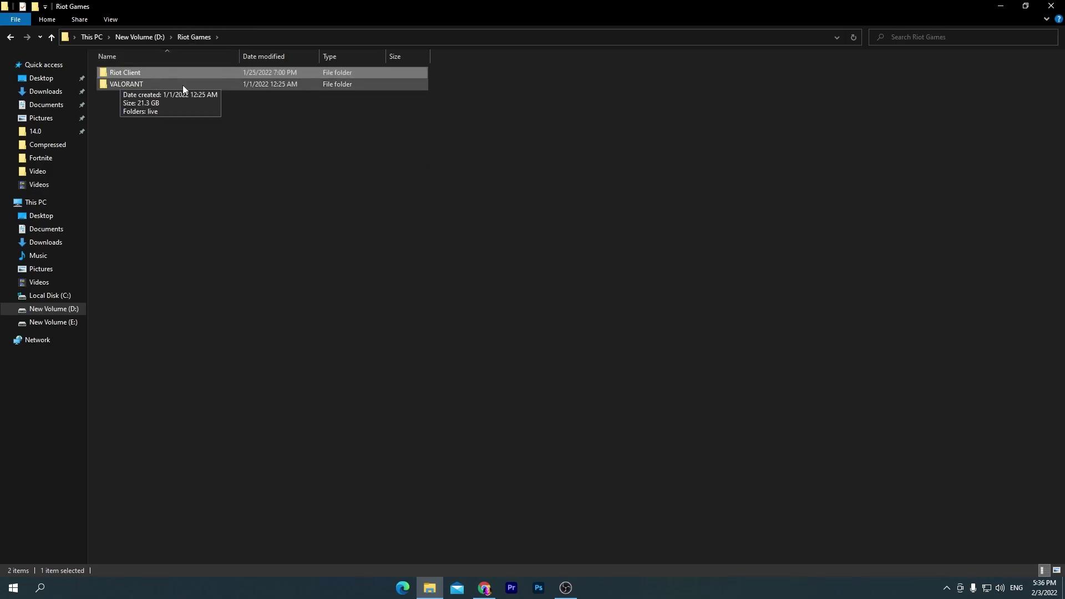
{"action": "double_click", "coordinate": [153, 86]}
{"action": "double_click", "coordinate": [129, 75]}
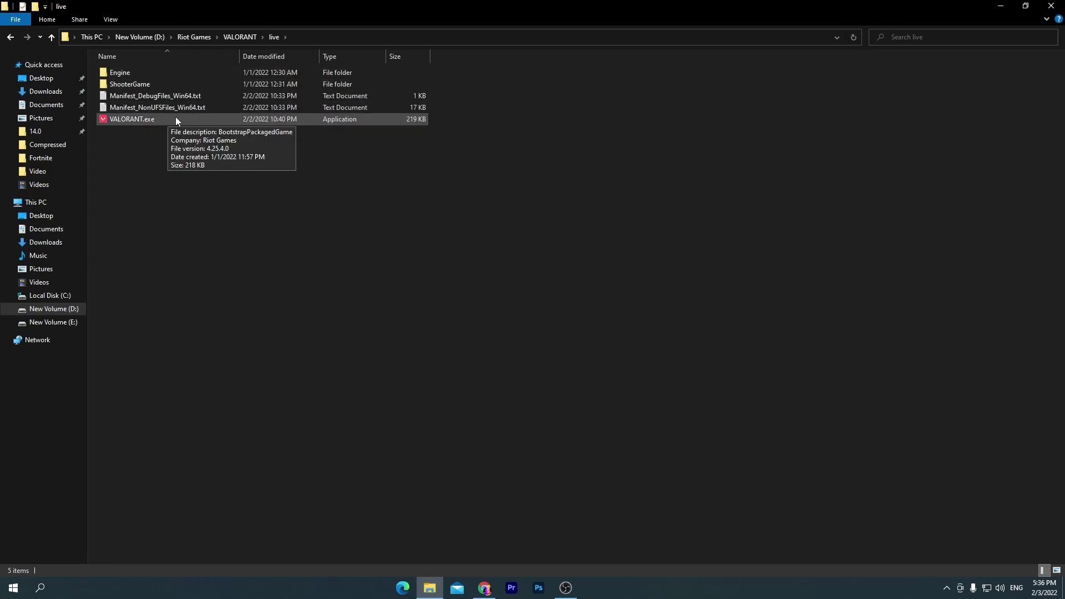
In VALORANT.exe's Compatibility properties, tick Disable fullscreen optimizations
{"action": "right_click", "coordinate": [146, 119]}
{"action": "left_click", "coordinate": [183, 397]}
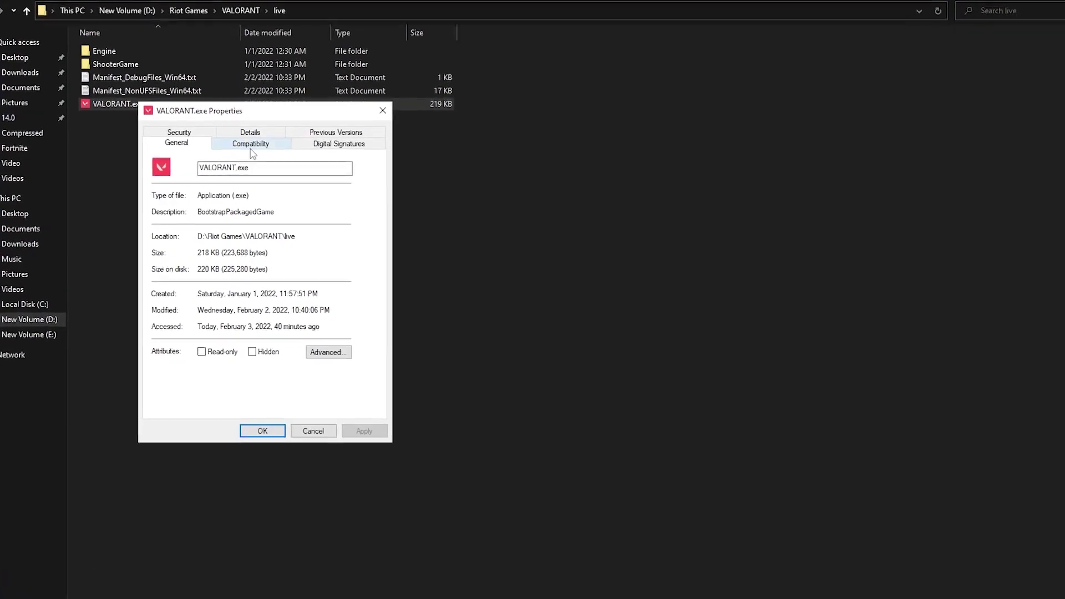
{"action": "left_click", "coordinate": [250, 147]}
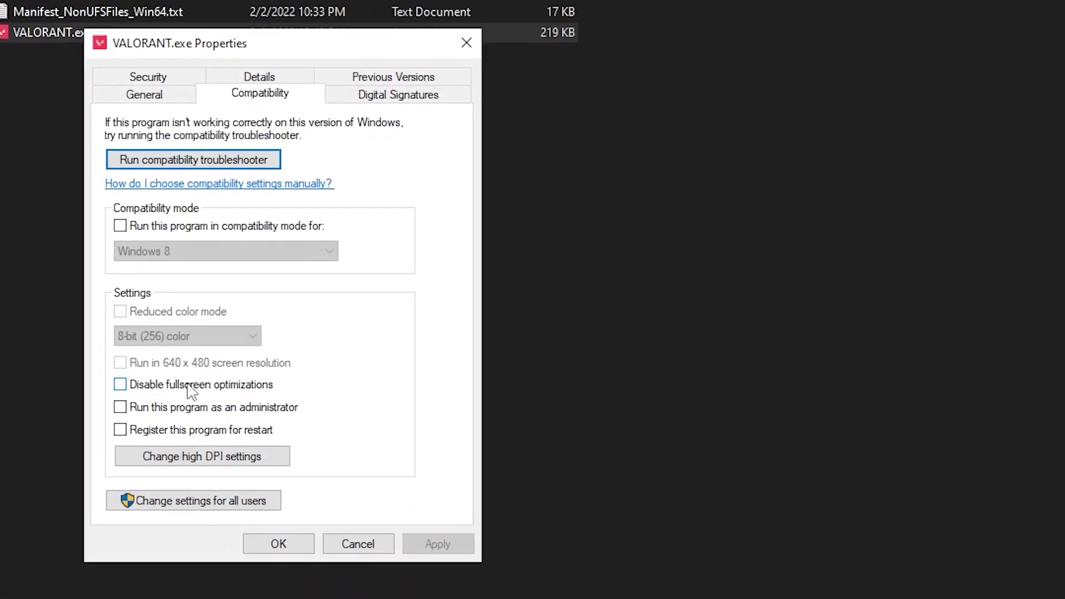
{"action": "left_click", "coordinate": [212, 379]}
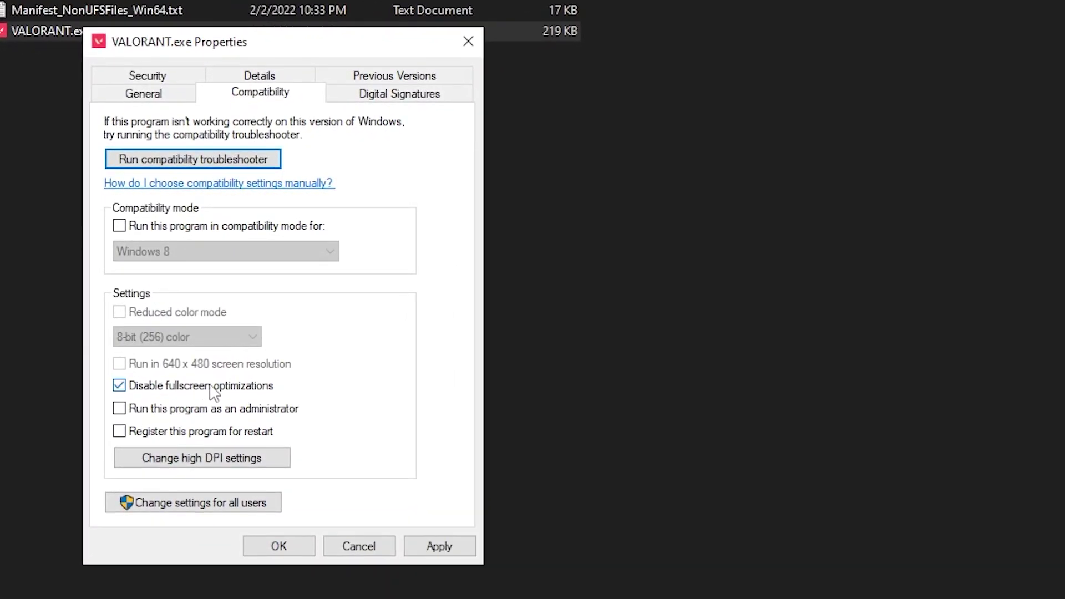
Enable the high DPI scaling override, then apply and confirm the properties
{"action": "left_click", "coordinate": [190, 460]}
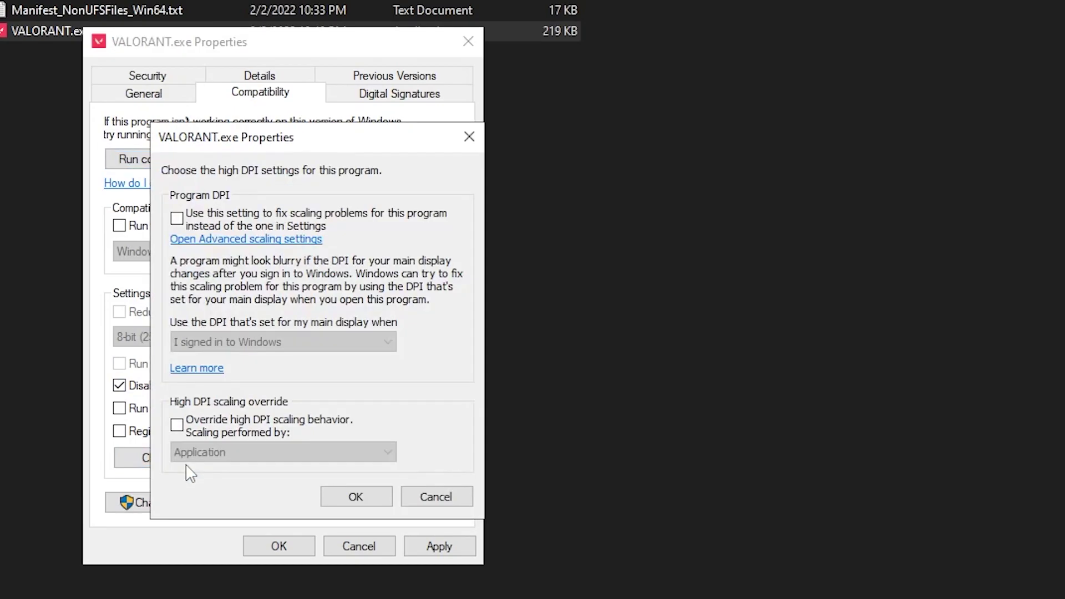
{"action": "left_click", "coordinate": [187, 435]}
{"action": "left_click", "coordinate": [354, 496]}
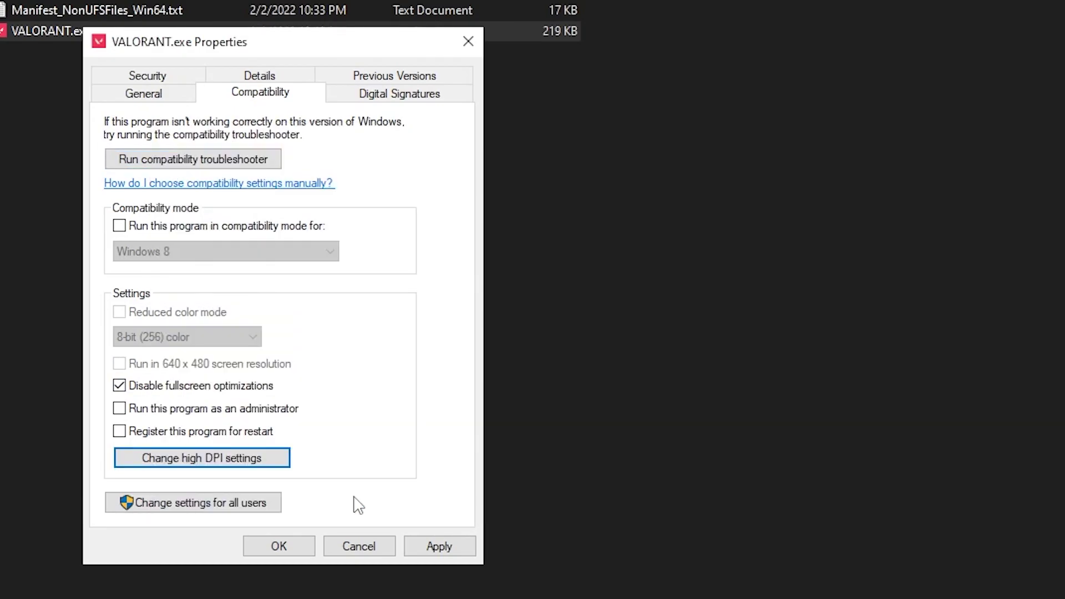
{"action": "left_click", "coordinate": [423, 549]}
{"action": "left_click", "coordinate": [278, 545]}
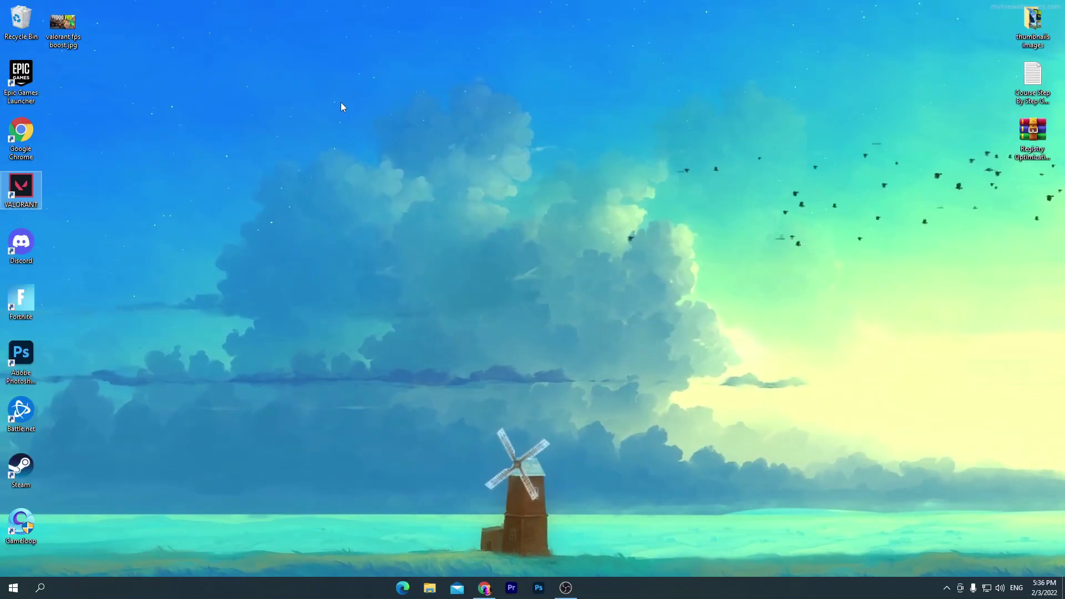
From the desktop menu, go to Display settings and then the Graphics settings page
{"action": "right_click", "coordinate": [341, 102]}
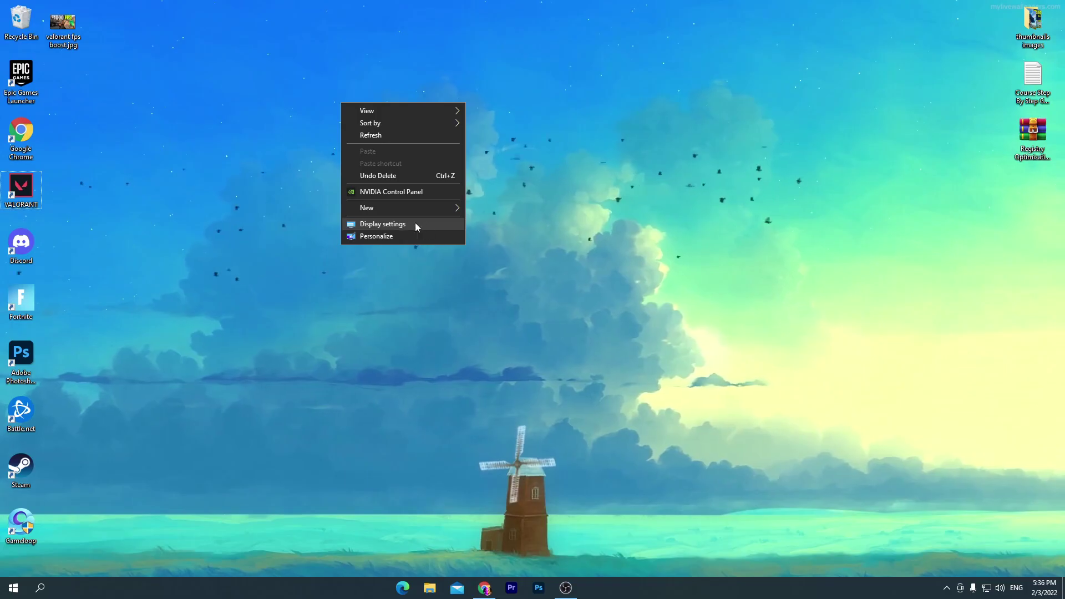
{"action": "left_click", "coordinate": [372, 223]}
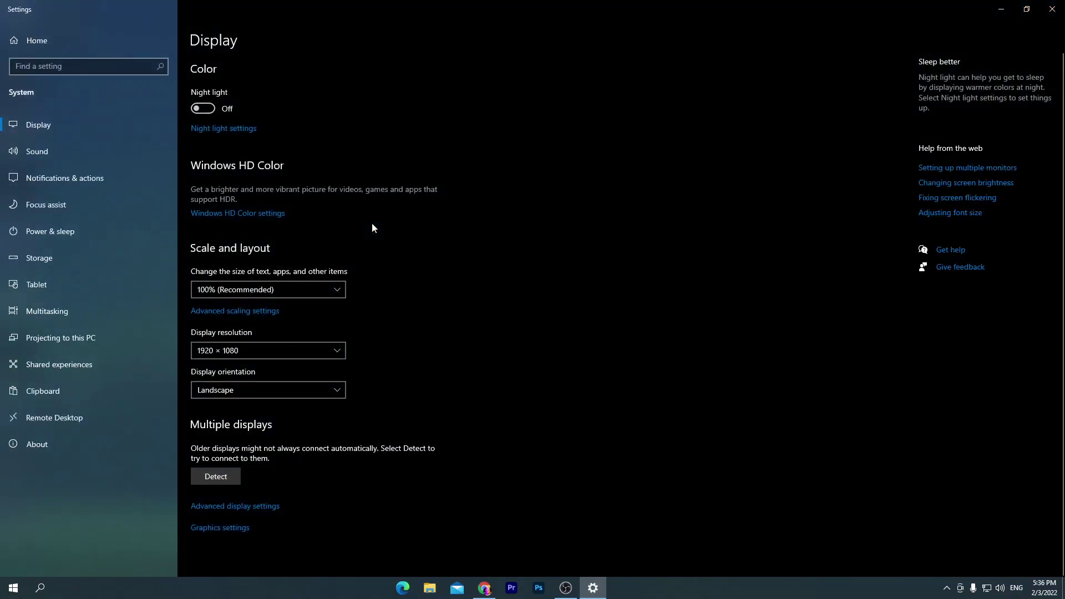
{"action": "left_click", "coordinate": [220, 528]}
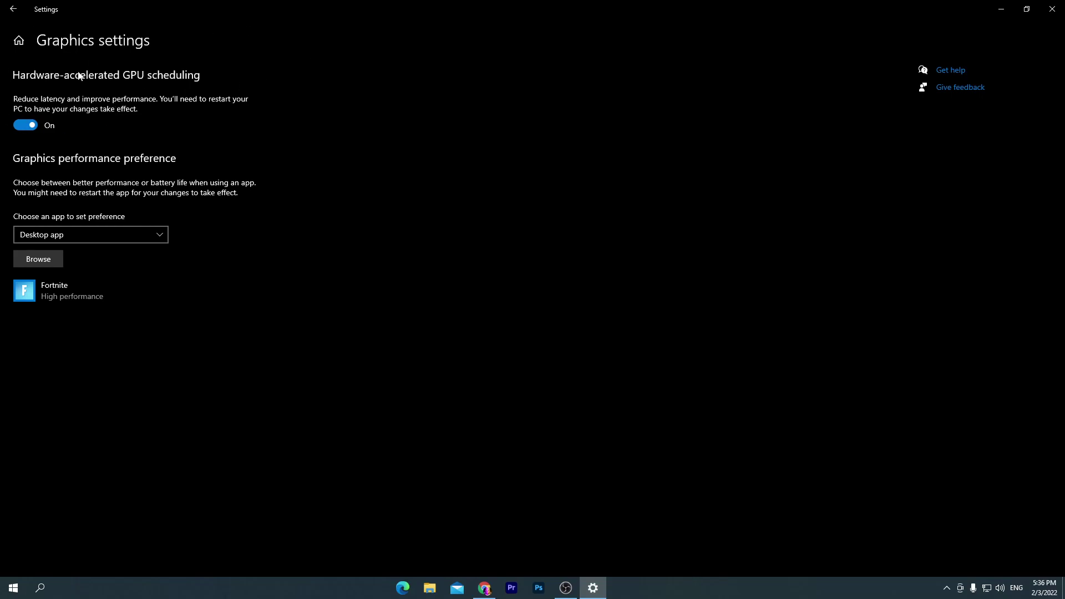
Browse to D:\Riot Games\VALORANT\live and add VALORANT.exe to the graphics app list
{"action": "left_click", "coordinate": [42, 262]}
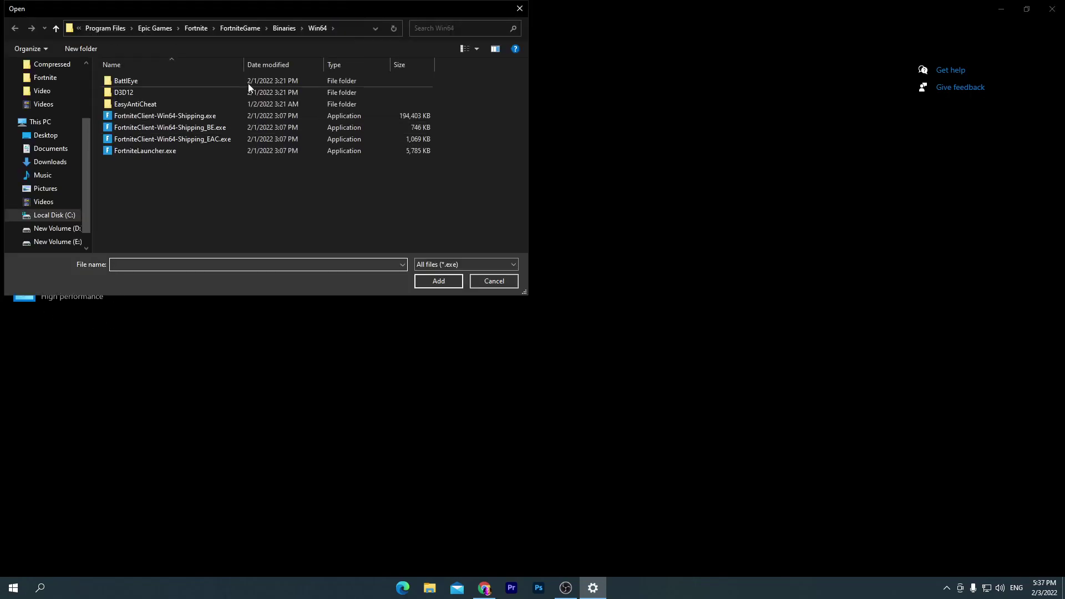
{"action": "left_click_drag", "start_coordinate": [229, 12], "coordinate": [477, 56]}
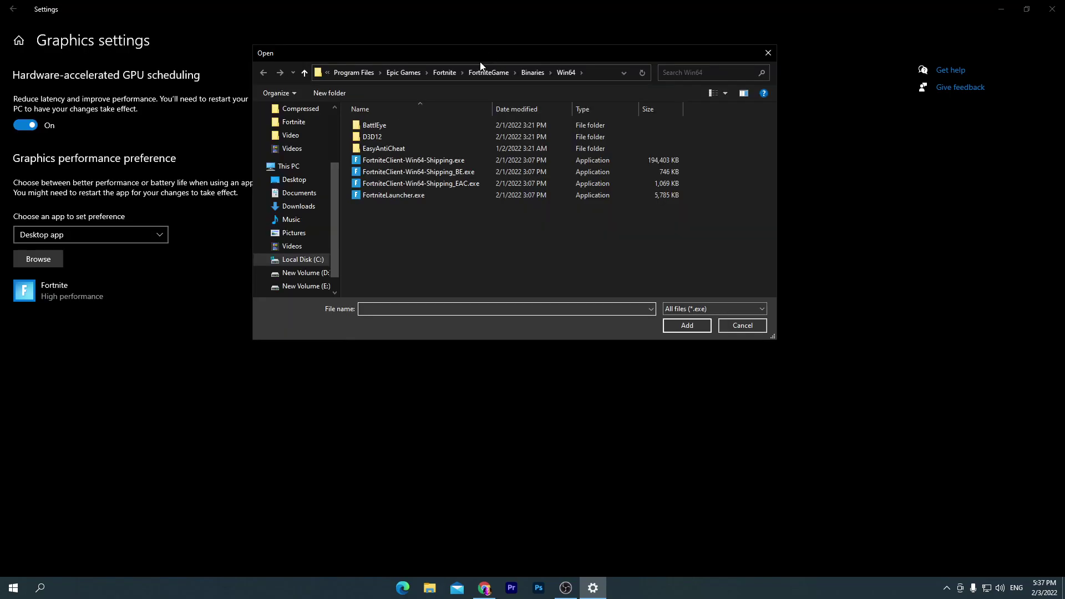
{"action": "left_click", "coordinate": [304, 277]}
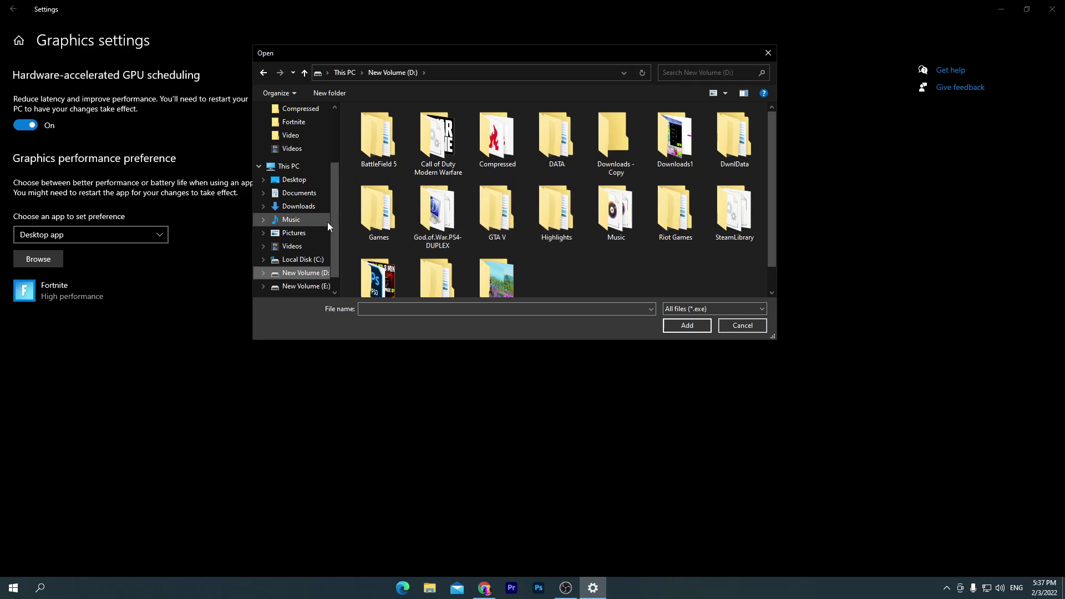
{"action": "double_click", "coordinate": [665, 206]}
{"action": "double_click", "coordinate": [396, 138]}
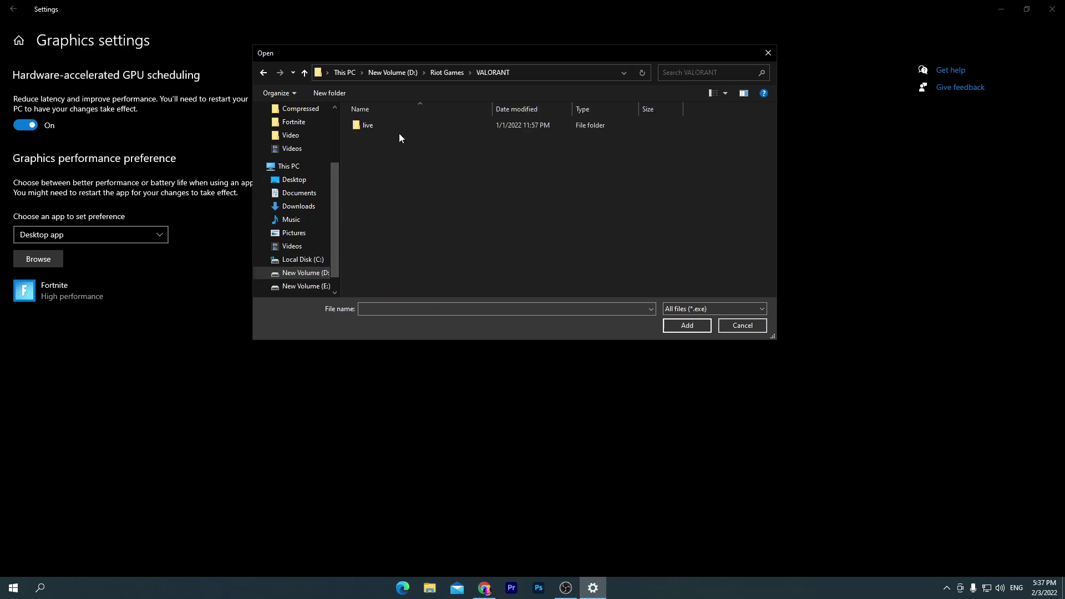
{"action": "double_click", "coordinate": [374, 126]}
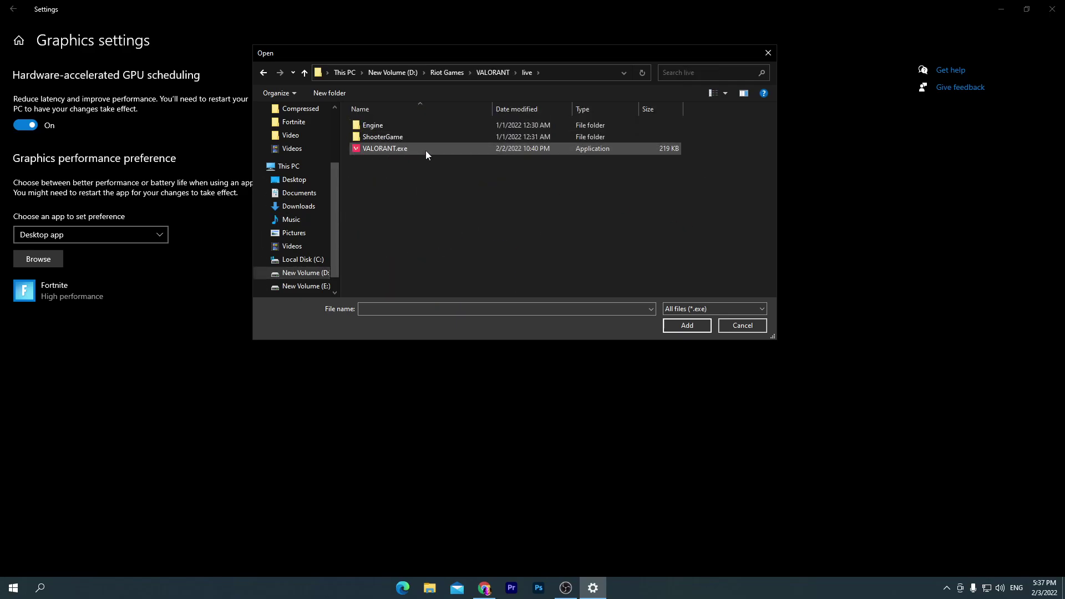
{"action": "left_click", "coordinate": [400, 152]}
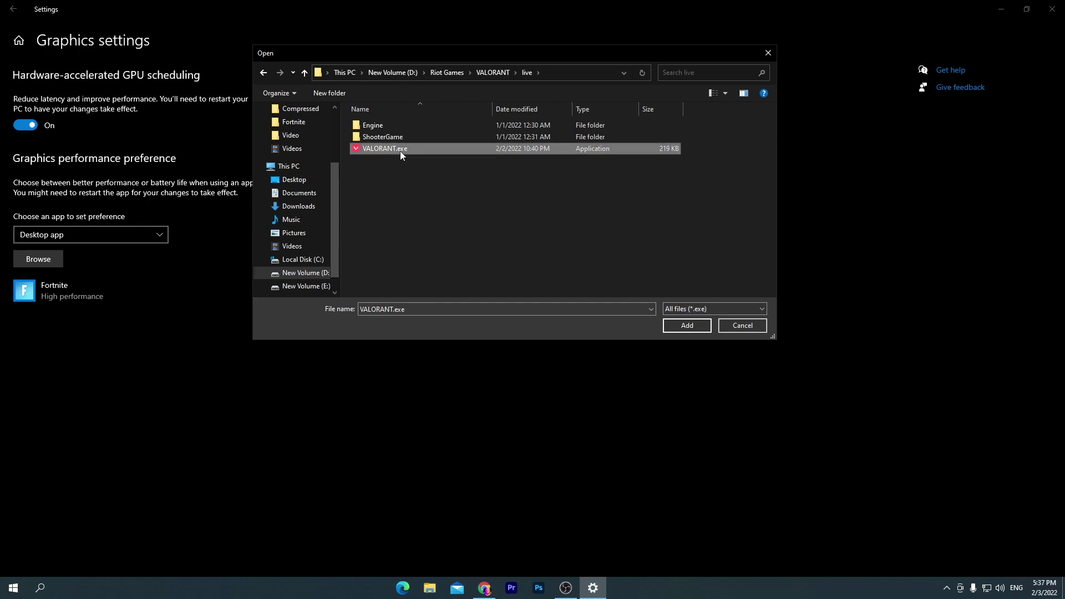
{"action": "left_click", "coordinate": [682, 331]}
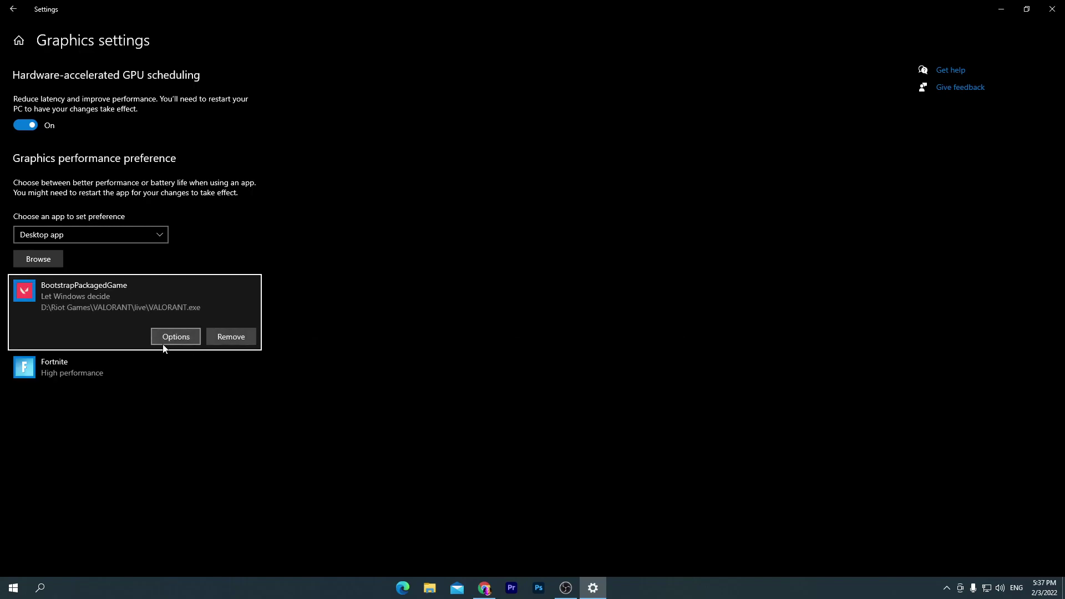
Set the VALORANT entry's graphics preference to High performance
{"action": "left_click", "coordinate": [168, 337]}
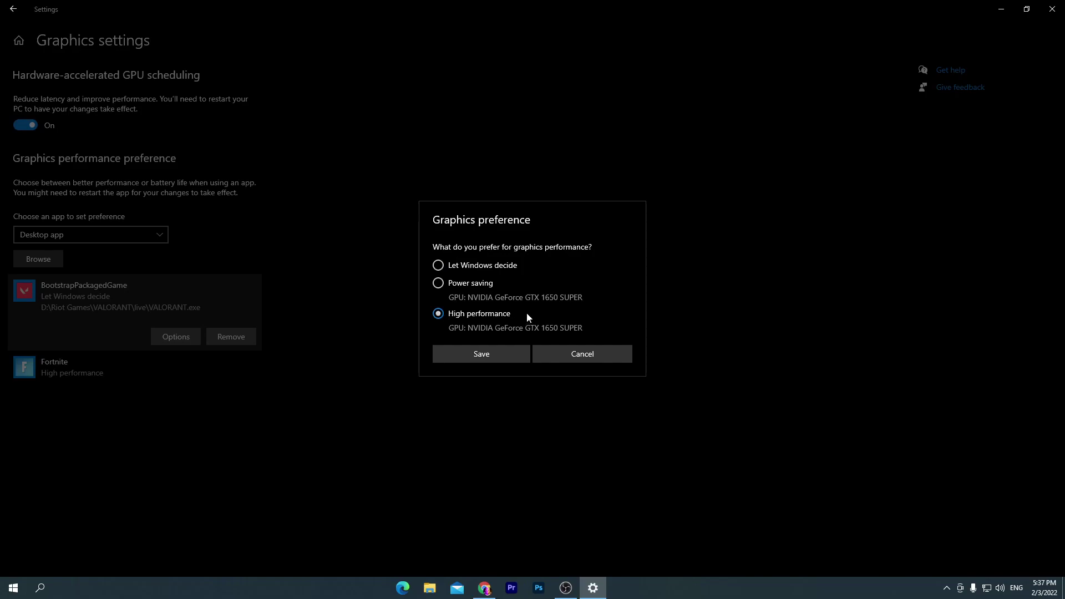
{"action": "left_click", "coordinate": [481, 354]}
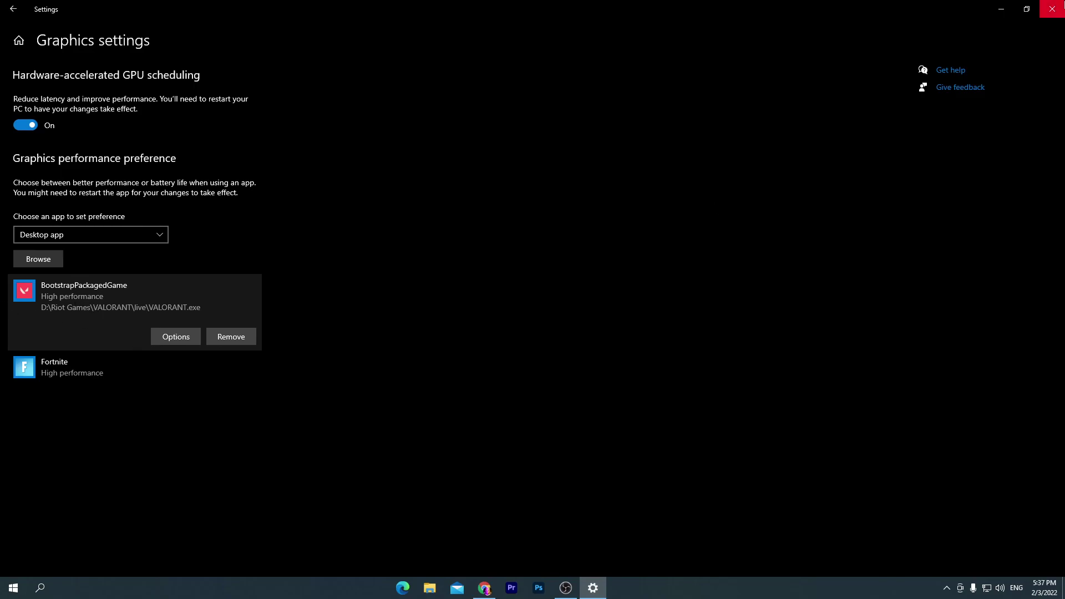
Close Settings and bring up the Download Packs blog in Chrome
{"action": "left_click", "coordinate": [1062, 5]}
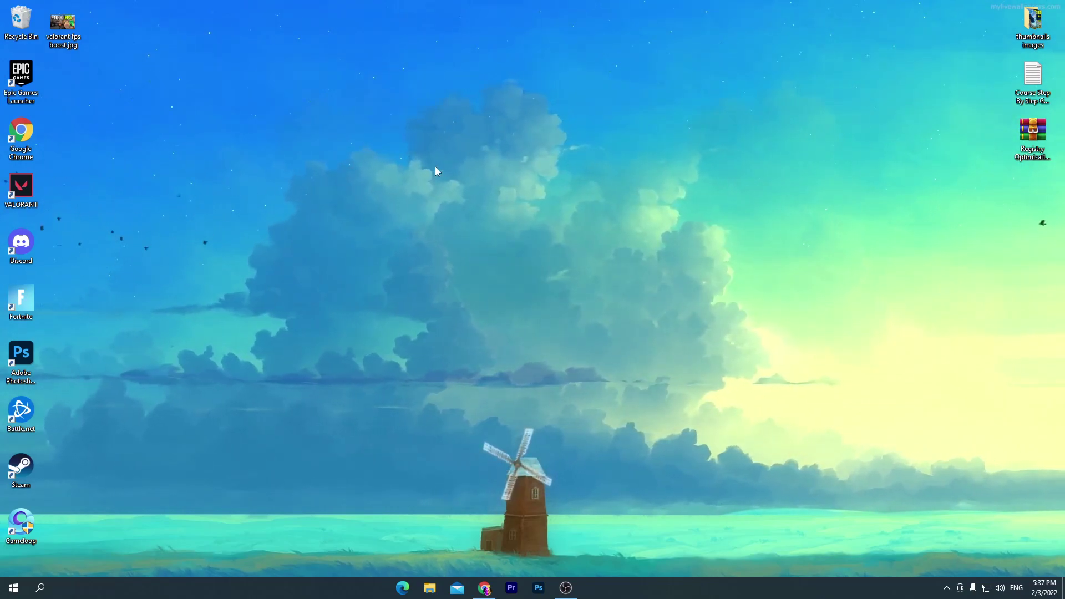
{"action": "left_click_drag", "start_coordinate": [1002, 137], "coordinate": [368, 142]}
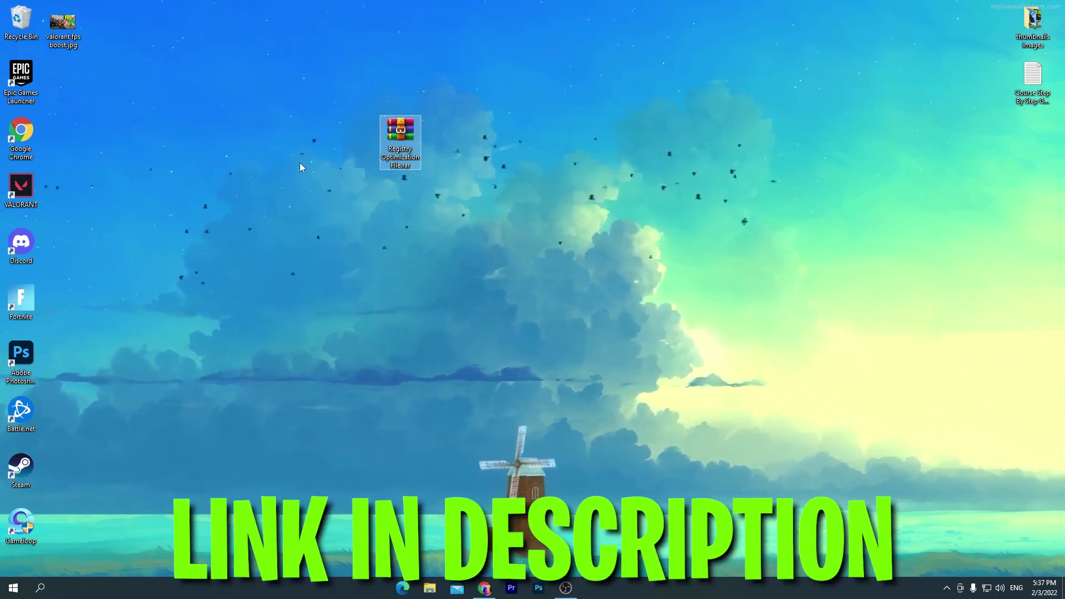
{"action": "left_click", "coordinate": [485, 588]}
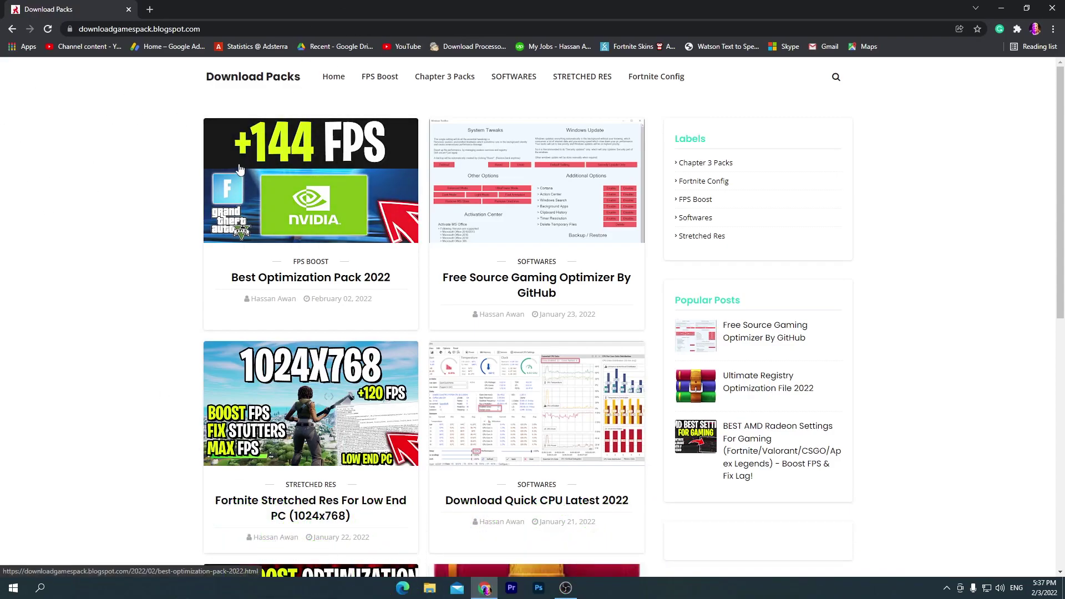
Search the blog for 'registry optimization' and open the Ultimate Registry Optimization File 2022 post
{"action": "left_click", "coordinate": [840, 78]}
{"action": "left_click", "coordinate": [136, 7]}
{"action": "type", "text": "registry optimization"}
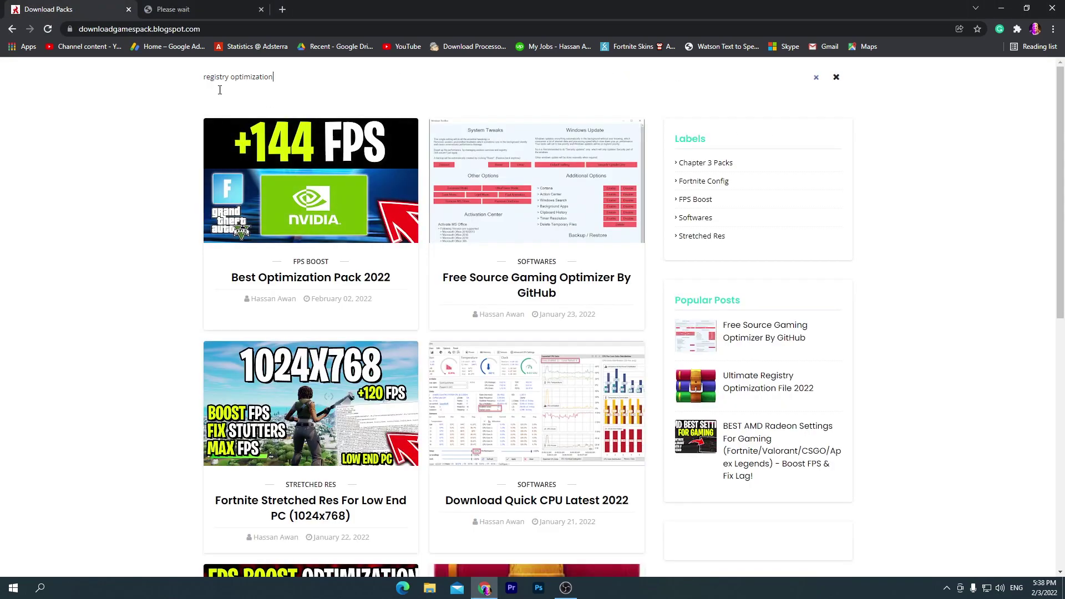
{"action": "key", "text": "Return"}
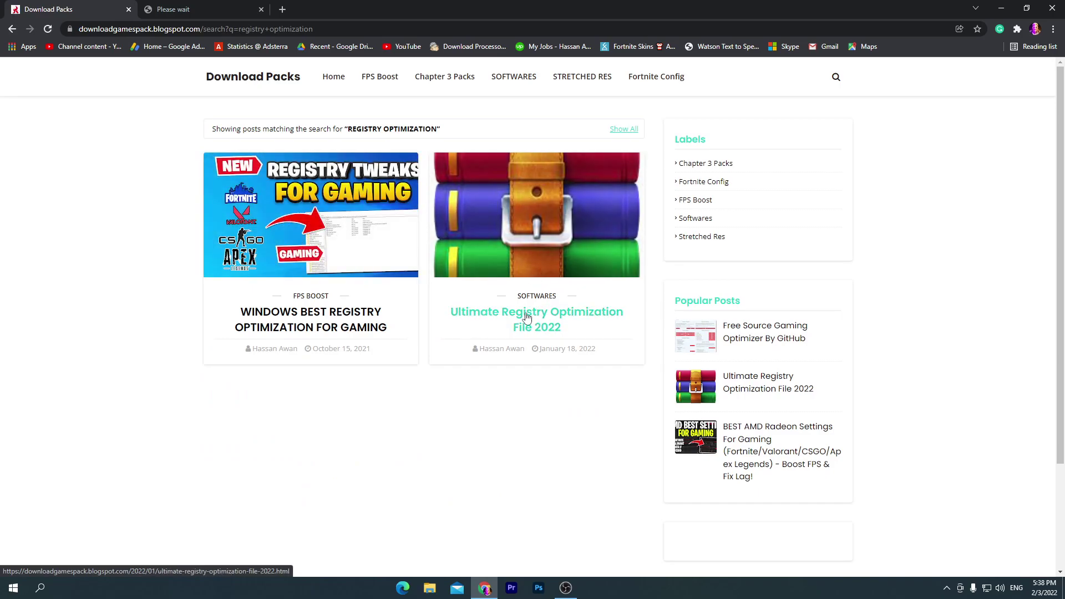
{"action": "left_click", "coordinate": [610, 313]}
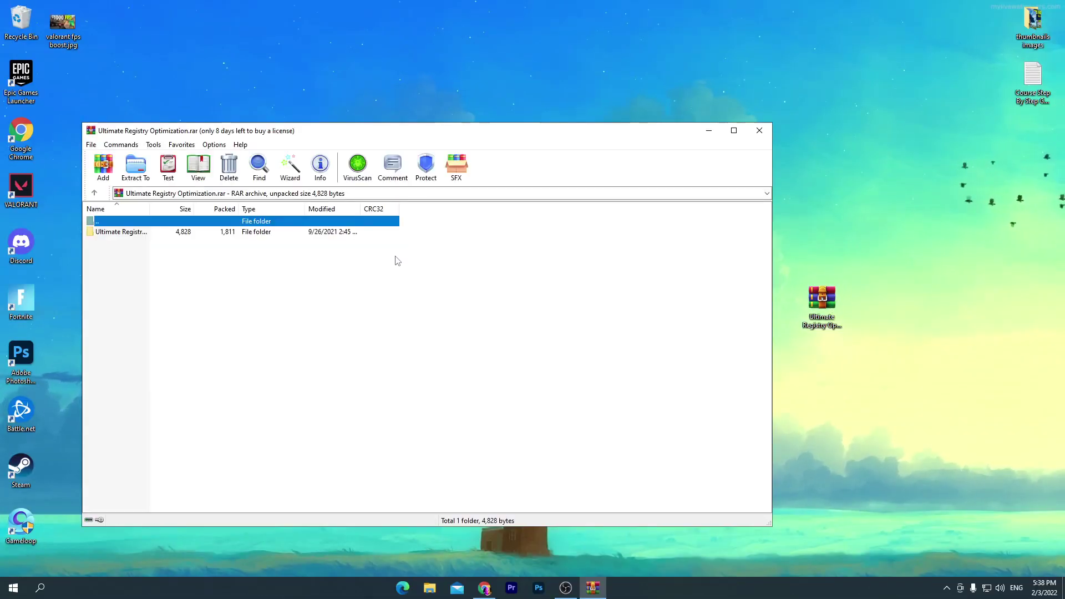
Extract the archive's folder to the desktop, close WinRAR, and open it down to XanderBaatzTweaks
{"action": "left_click_drag", "start_coordinate": [116, 234], "coordinate": [524, 29]}
{"action": "left_click", "coordinate": [759, 130]}
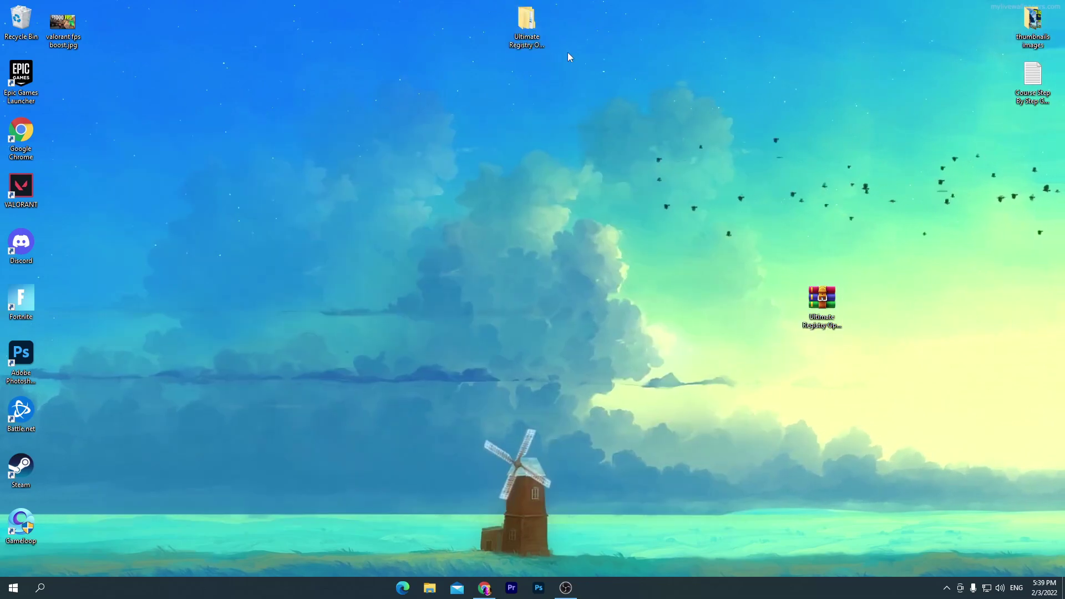
{"action": "double_click", "coordinate": [527, 25]}
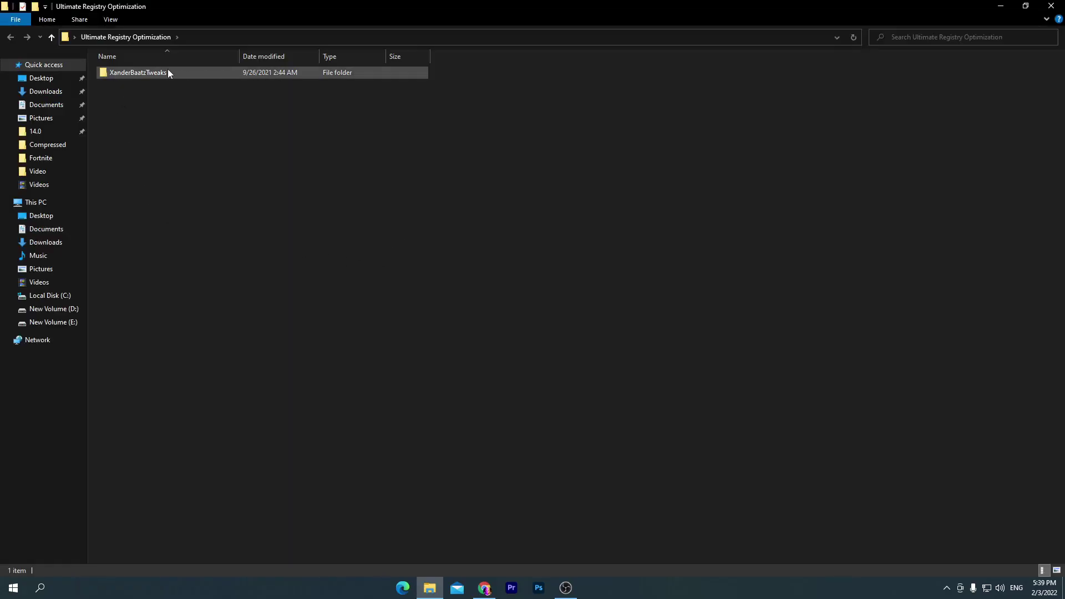
{"action": "double_click", "coordinate": [216, 73]}
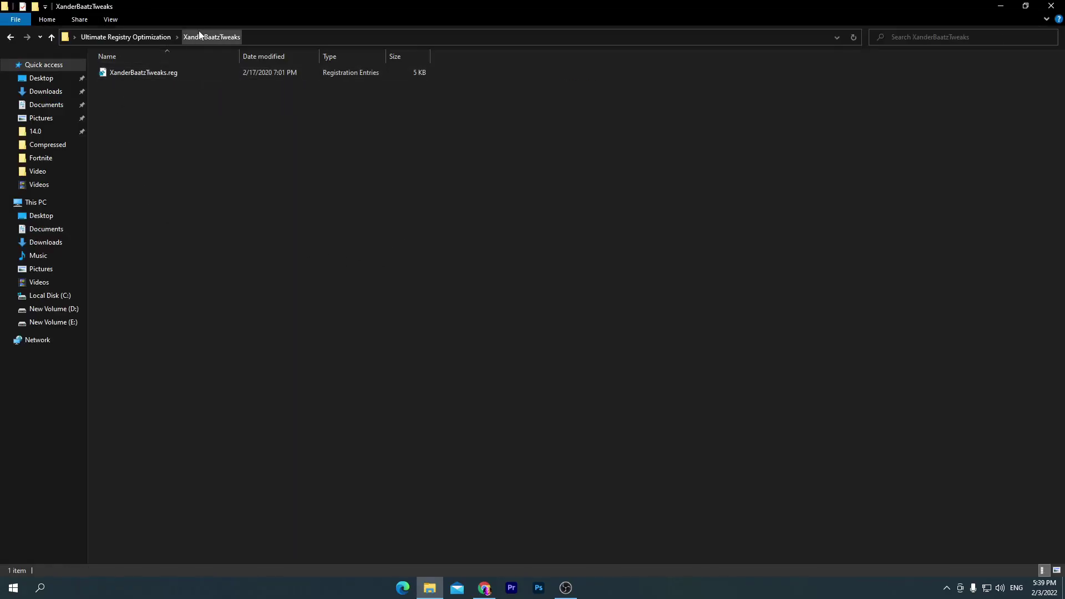
{"action": "double_click", "coordinate": [337, 4]}
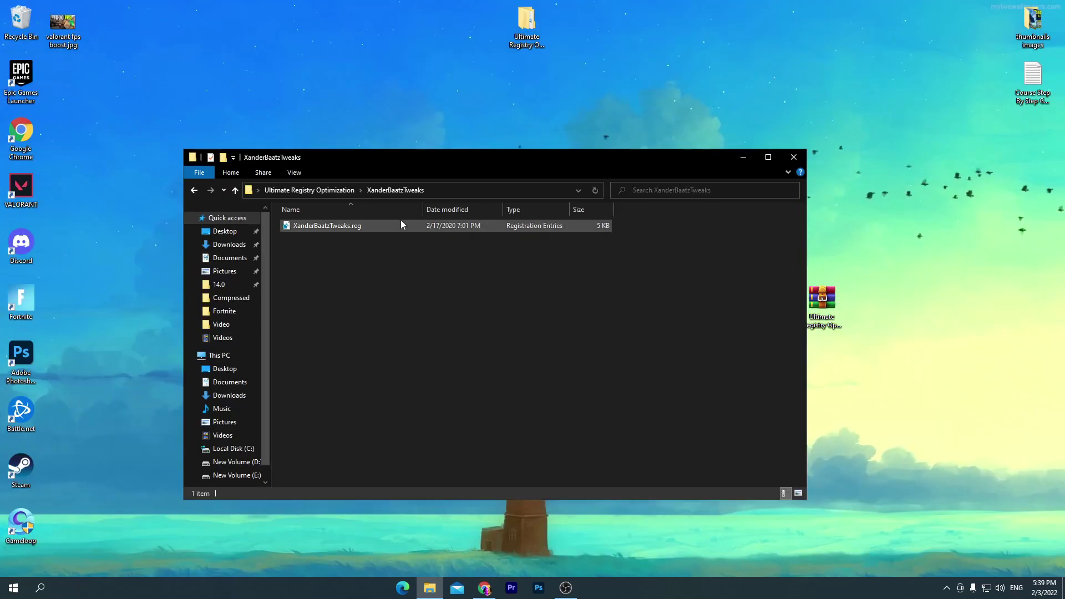
{"action": "left_click", "coordinate": [351, 226]}
{"action": "right_click", "coordinate": [351, 227]}
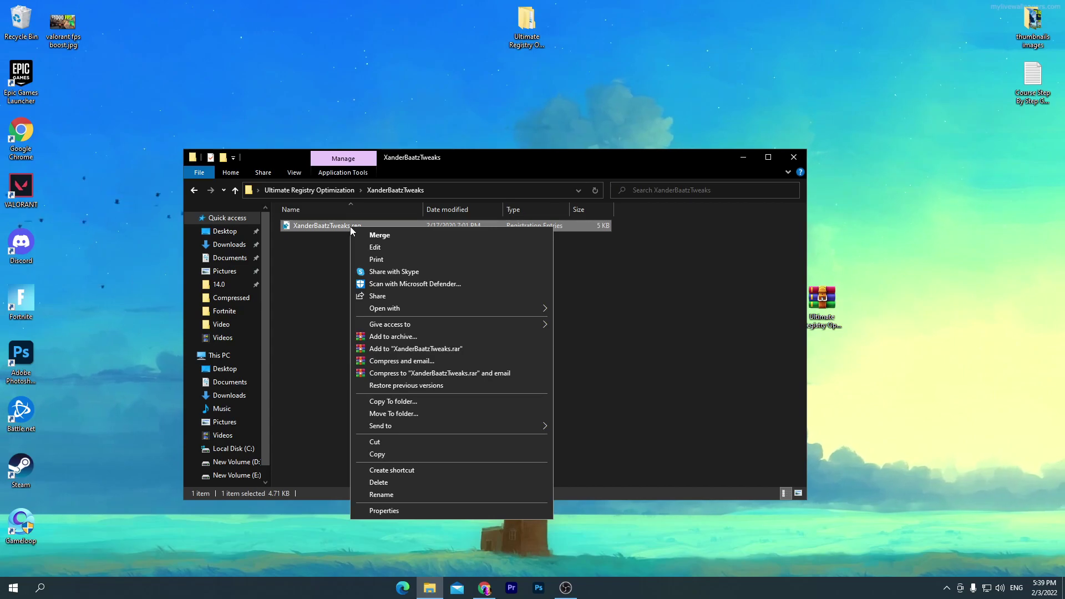
{"action": "left_click", "coordinate": [399, 242]}
{"action": "left_click_drag", "start_coordinate": [374, 152], "coordinate": [726, 26]}
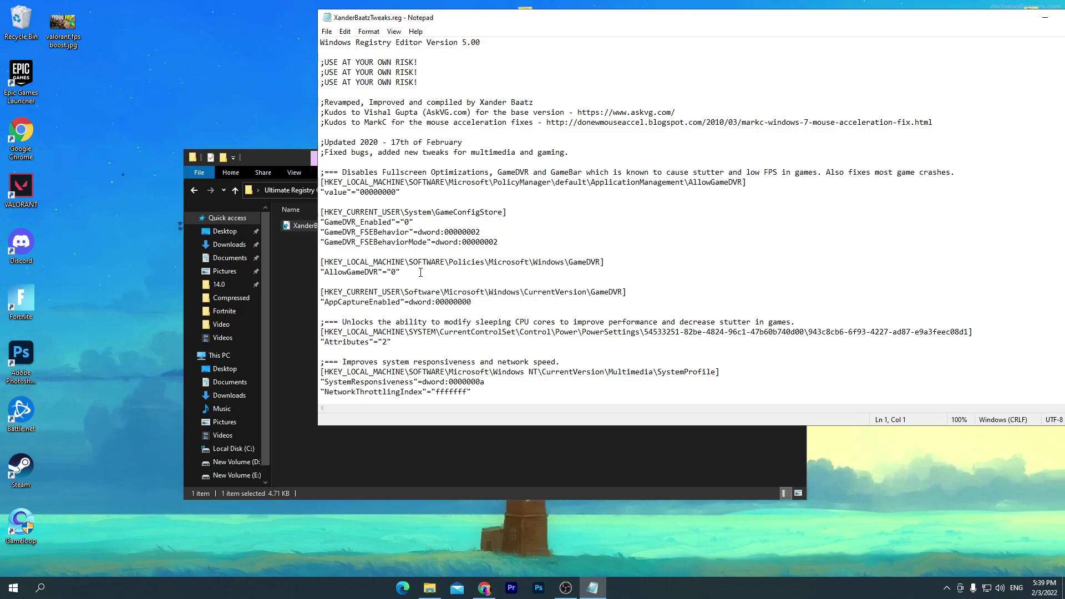
{"action": "scroll", "coordinate": [356, 261], "scroll_direction": "down", "scroll_amount": 1}
{"action": "scroll", "coordinate": [399, 248], "scroll_direction": "down", "scroll_amount": 1}
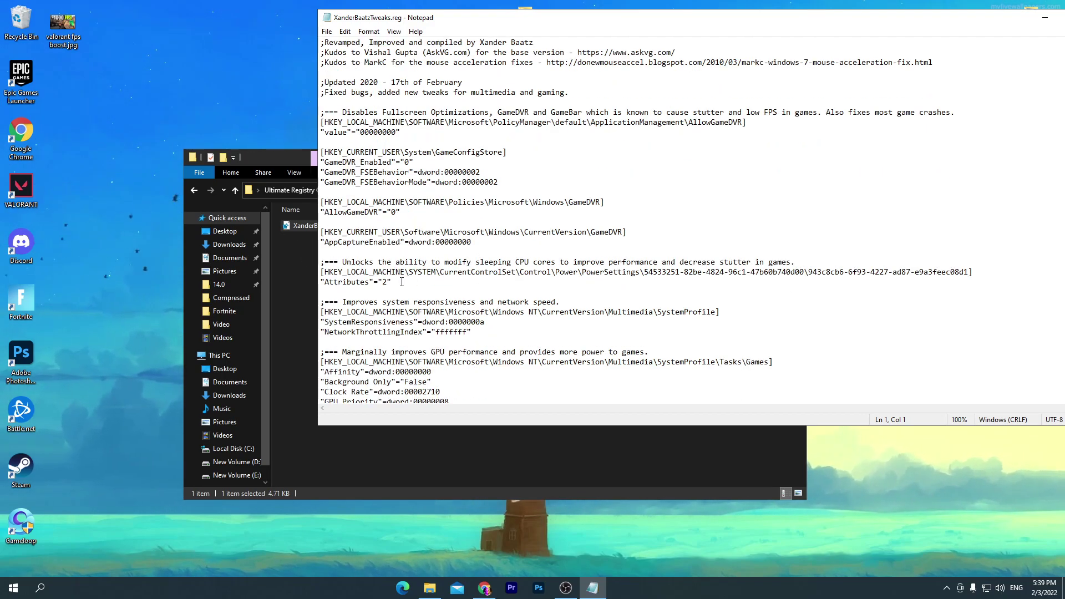
{"action": "scroll", "coordinate": [356, 267], "scroll_direction": "down", "scroll_amount": 2}
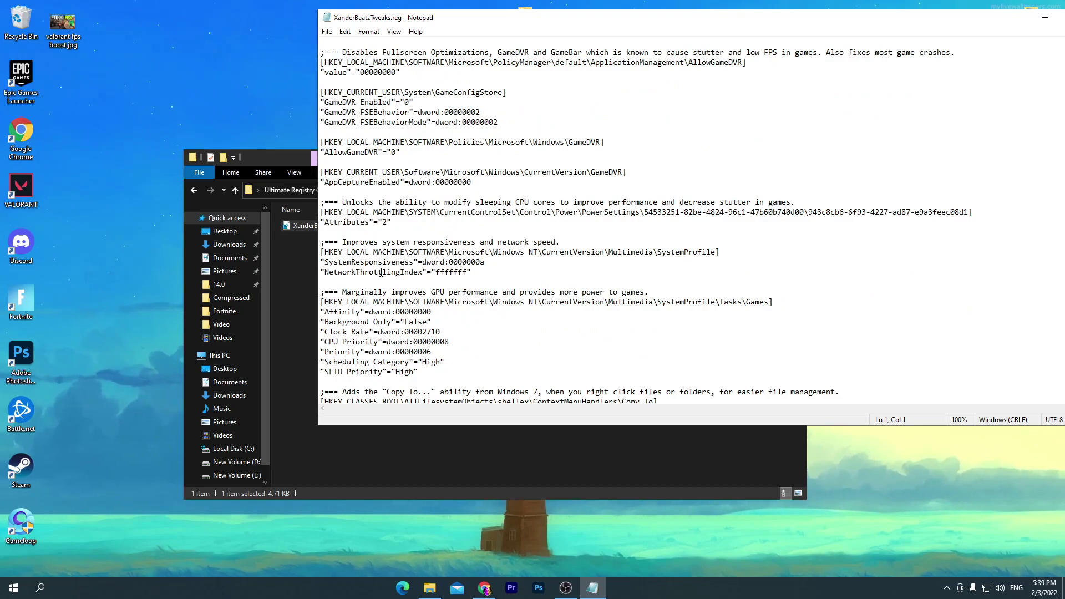
{"action": "scroll", "coordinate": [378, 243], "scroll_direction": "down", "scroll_amount": 1}
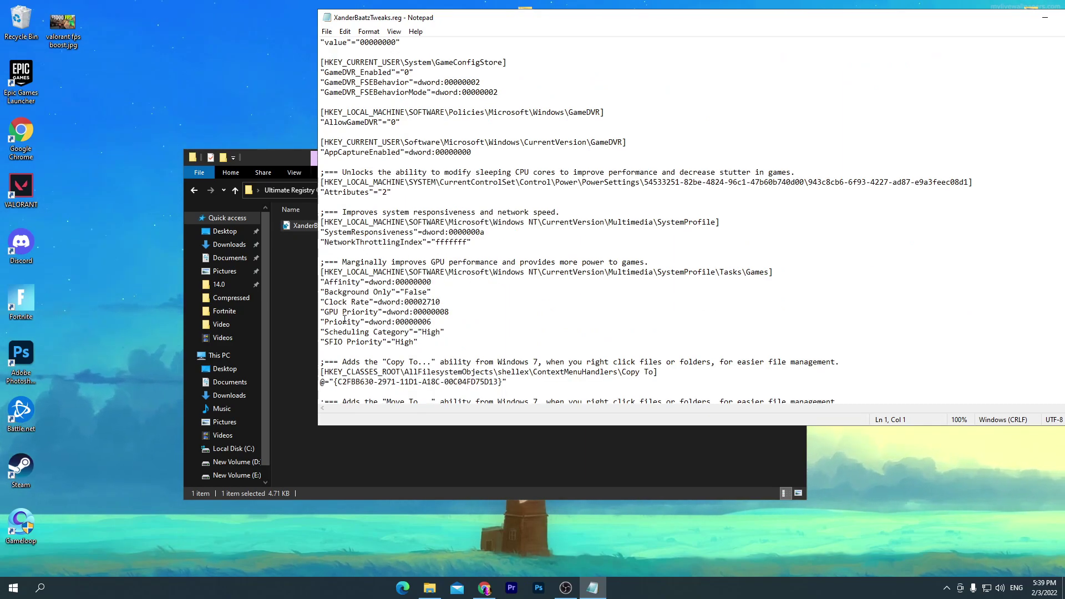
{"action": "scroll", "coordinate": [398, 322], "scroll_direction": "down", "scroll_amount": 2}
{"action": "scroll", "coordinate": [376, 233], "scroll_direction": "down", "scroll_amount": 4}
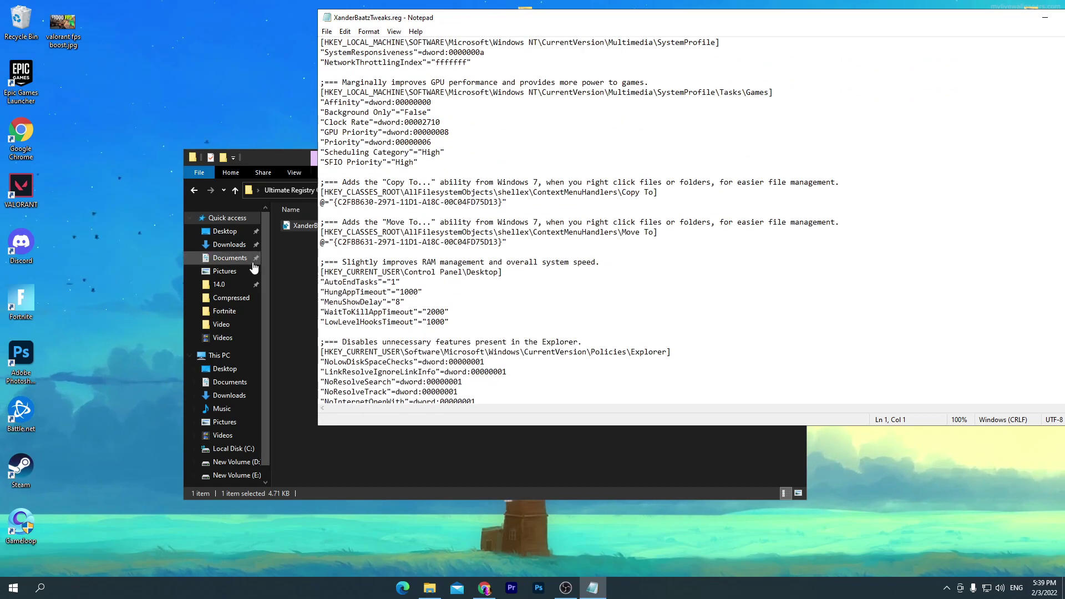
{"action": "scroll", "coordinate": [374, 344], "scroll_direction": "down", "scroll_amount": 4}
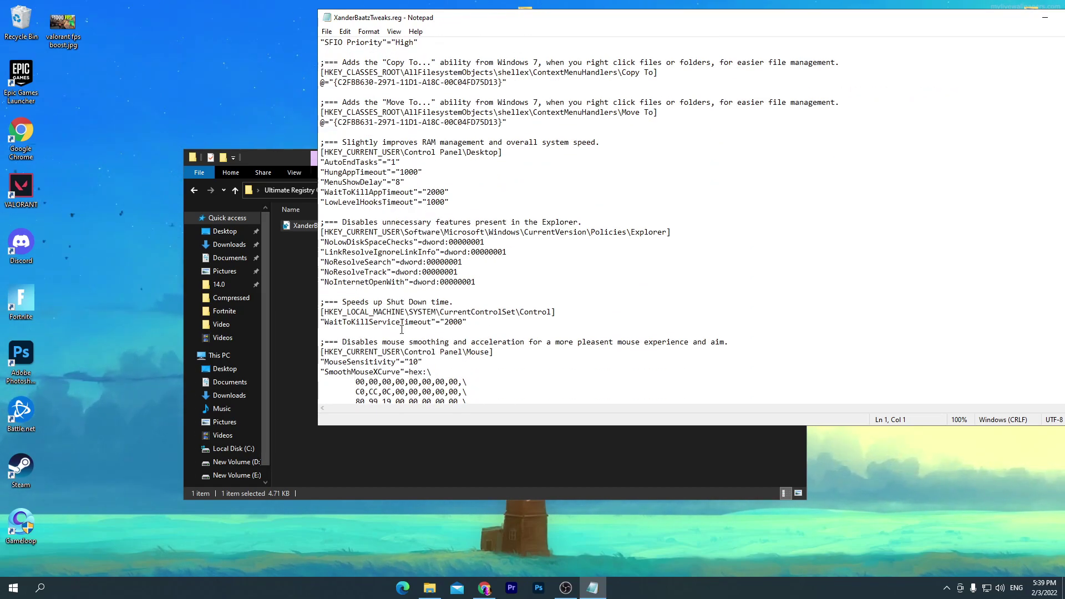
{"action": "key", "text": "alt+F4"}
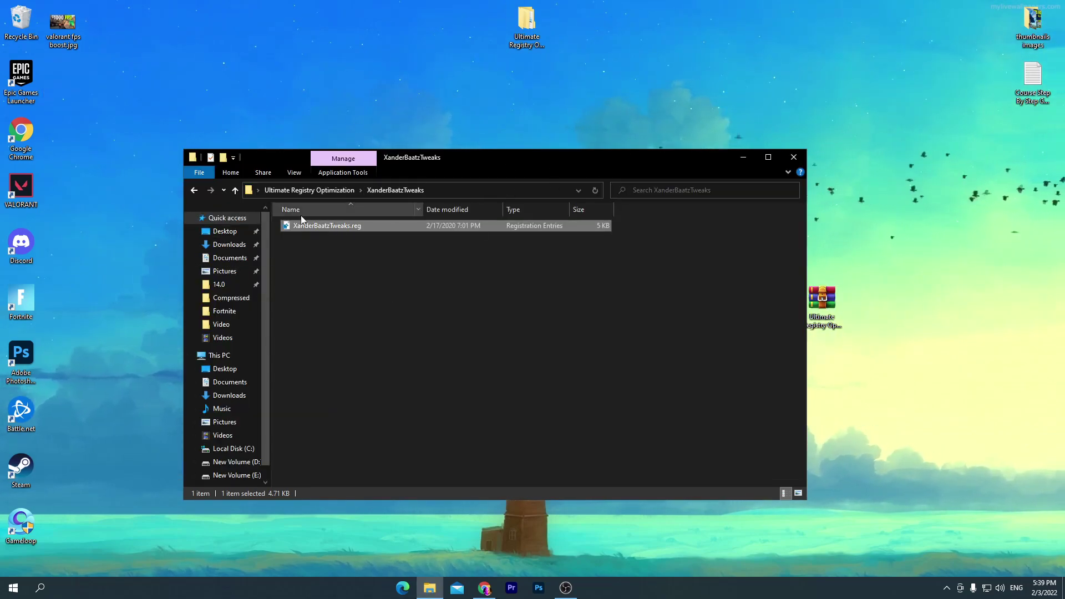
Run XanderBaatzTweaks.reg, accept UAC and confirm the keys were added to the registry
{"action": "double_click", "coordinate": [326, 227]}
{"action": "left_click", "coordinate": [437, 413]}
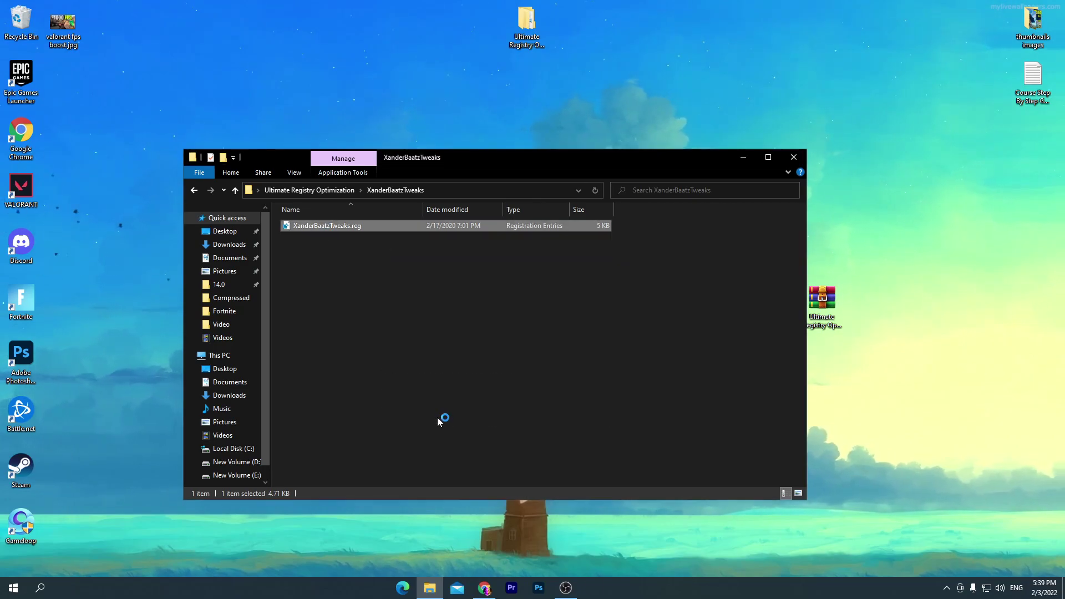
{"action": "left_click", "coordinate": [633, 312]}
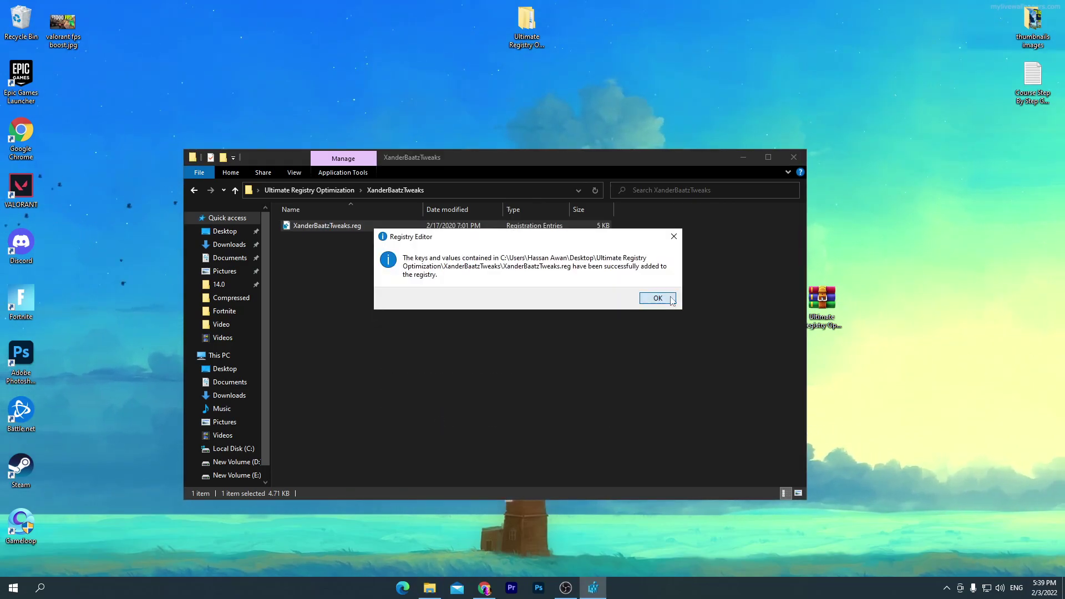
{"action": "left_click", "coordinate": [658, 297]}
Close the folder window, glance at the Start menu's power options, and return to the desktop
{"action": "left_click", "coordinate": [793, 157]}
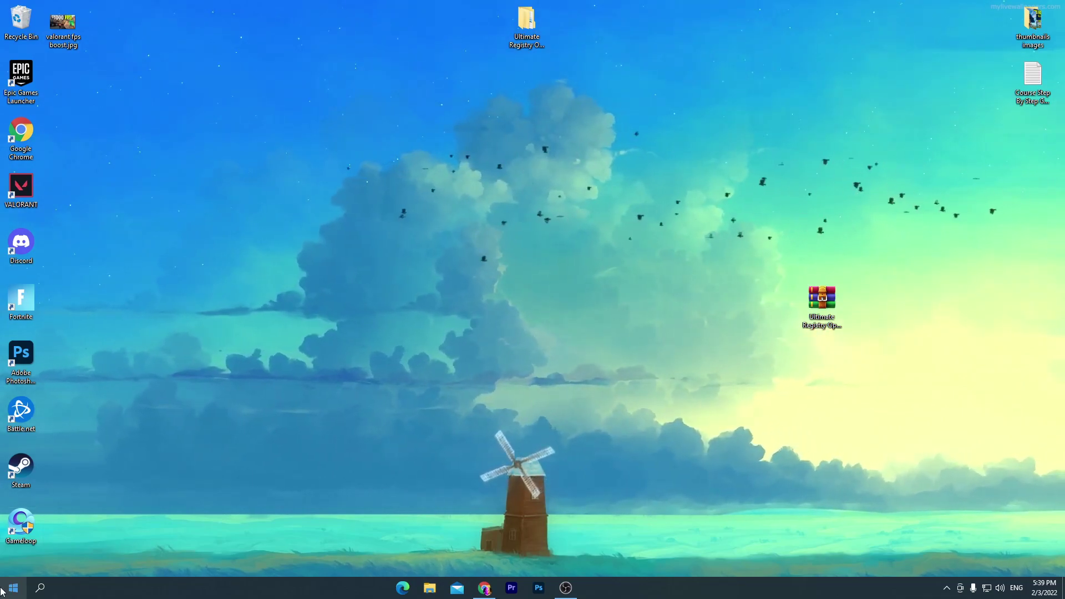
{"action": "left_click", "coordinate": [2, 590]}
{"action": "left_click", "coordinate": [13, 564]}
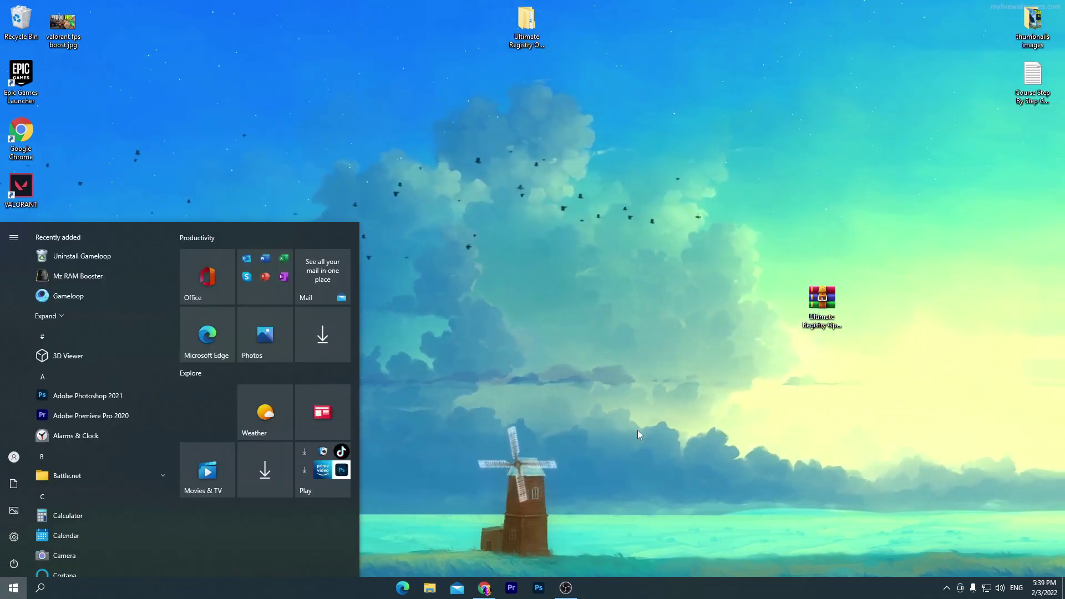
{"action": "key", "text": "Escape"}
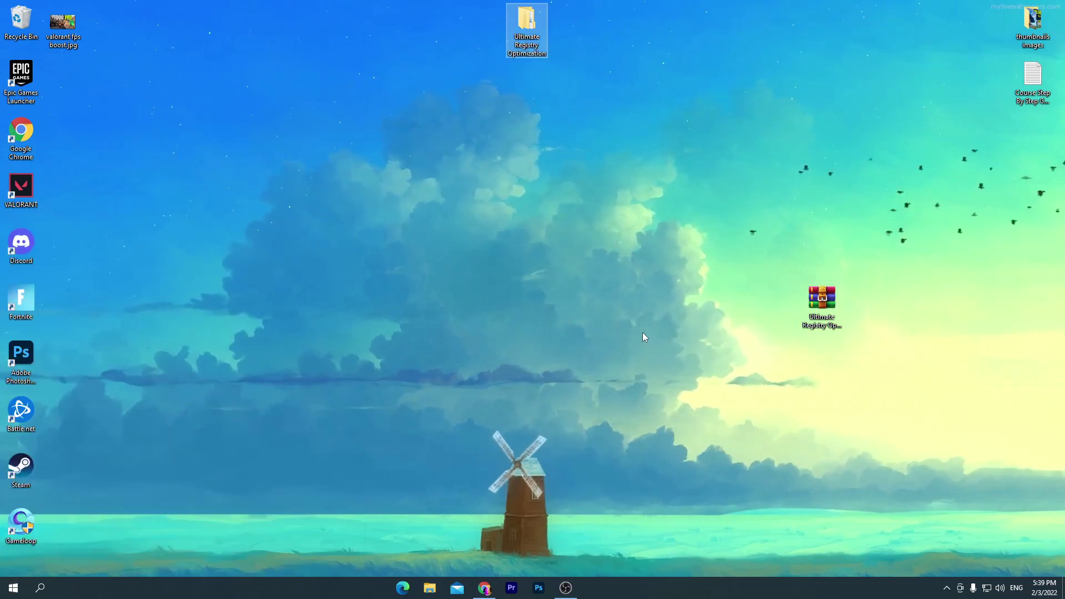